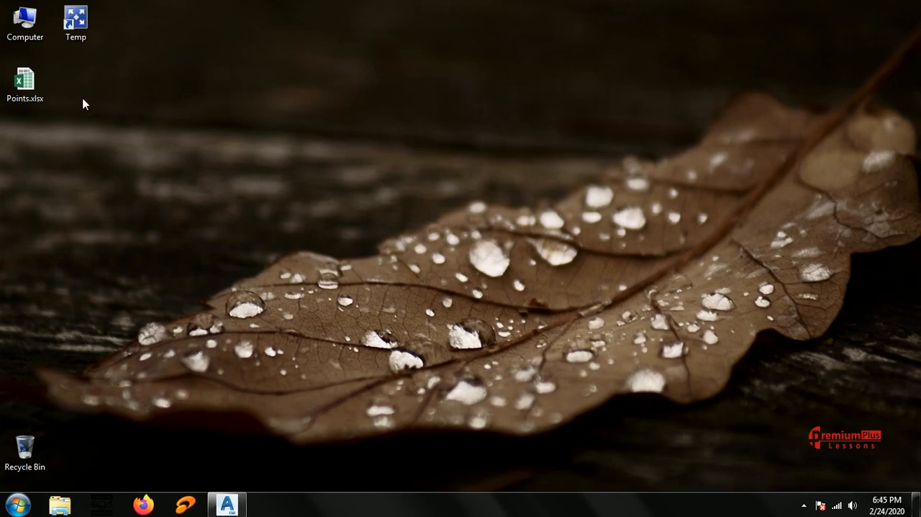
Open the Points.xlsx workbook from the desktop.
{"action": "left_click", "coordinate": [24, 86]}
{"action": "double_click", "coordinate": [23, 85]}
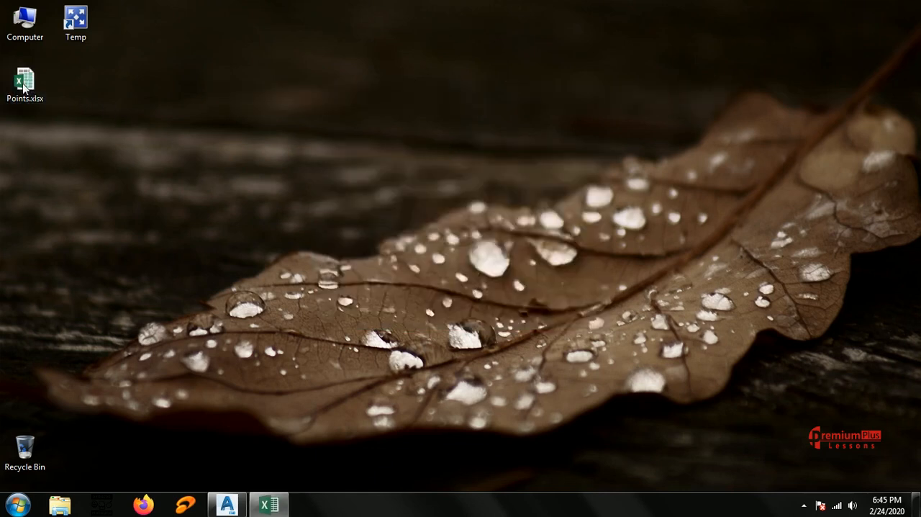
{"action": "left_click", "coordinate": [686, 330]}
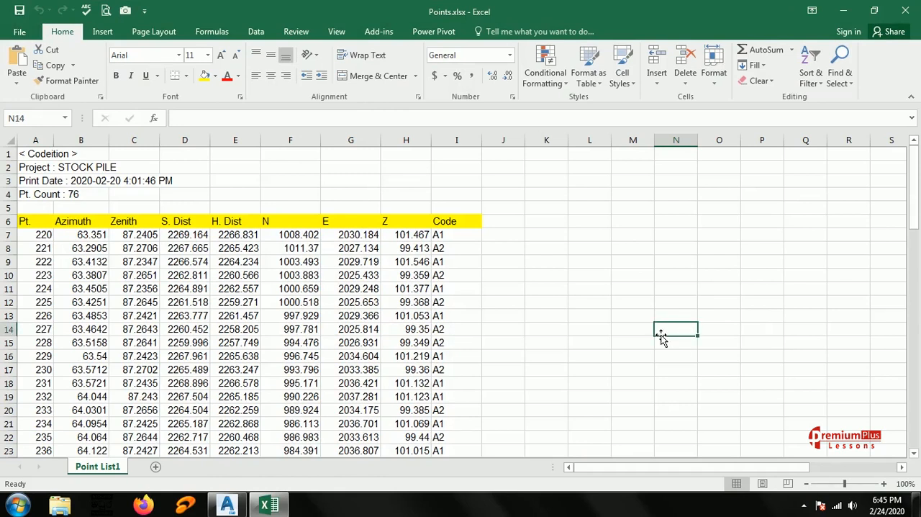
Delete the first five rows, which hold the project information above the column headings.
{"action": "left_click_drag", "start_coordinate": [7, 154], "coordinate": [7, 208]}
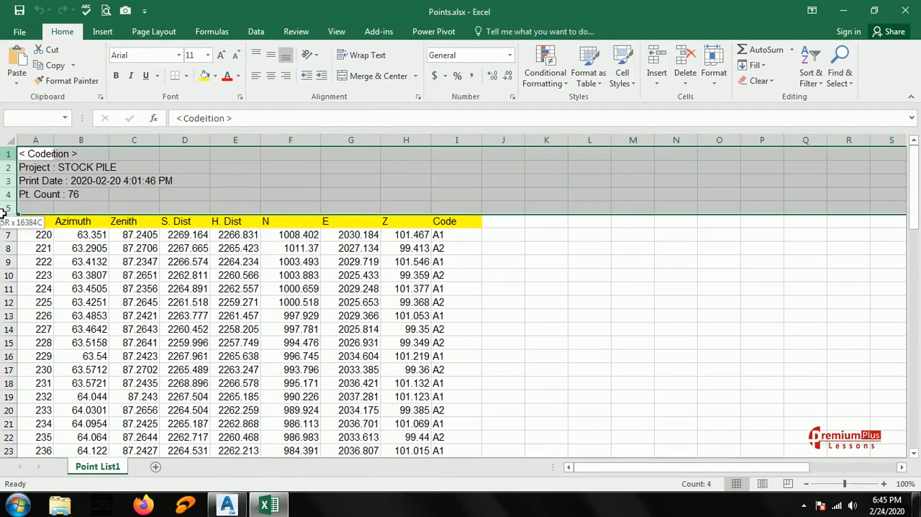
{"action": "right_click", "coordinate": [7, 160]}
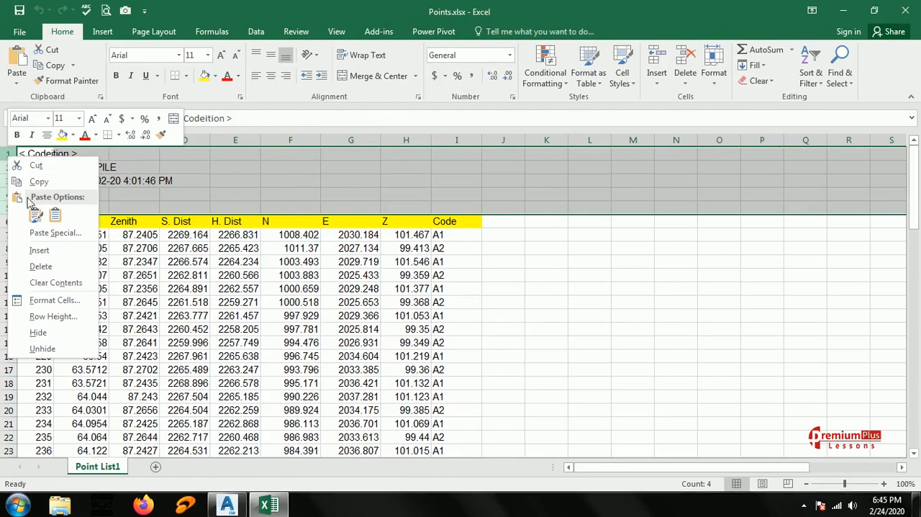
{"action": "left_click", "coordinate": [37, 265]}
{"action": "left_click", "coordinate": [590, 329]}
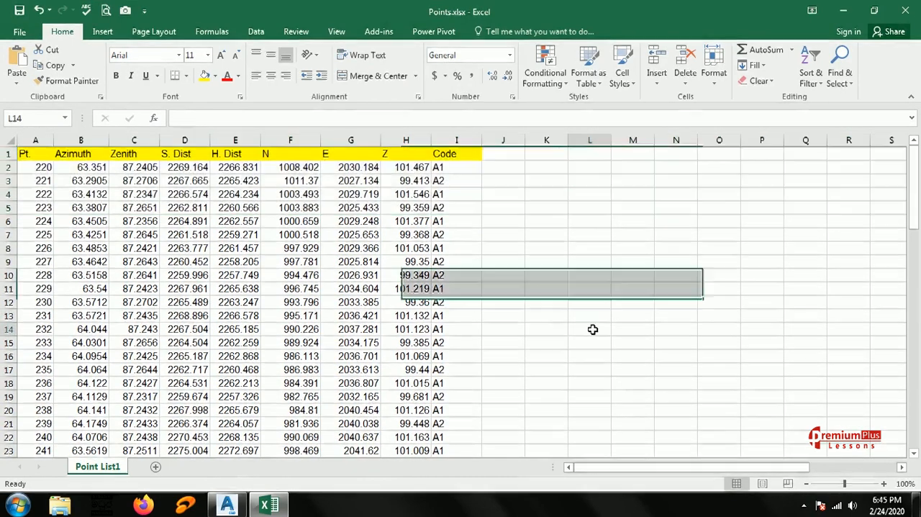
Delete the Azimuth, Zenith, S. Dist and H. Dist columns from the point list.
{"action": "left_click_drag", "start_coordinate": [79, 141], "coordinate": [233, 140]}
{"action": "right_click", "coordinate": [233, 140]}
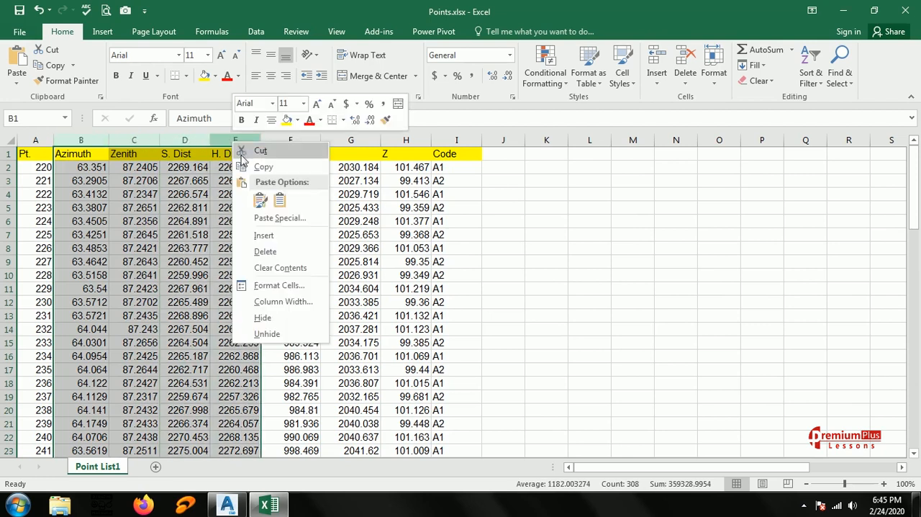
{"action": "left_click", "coordinate": [263, 250]}
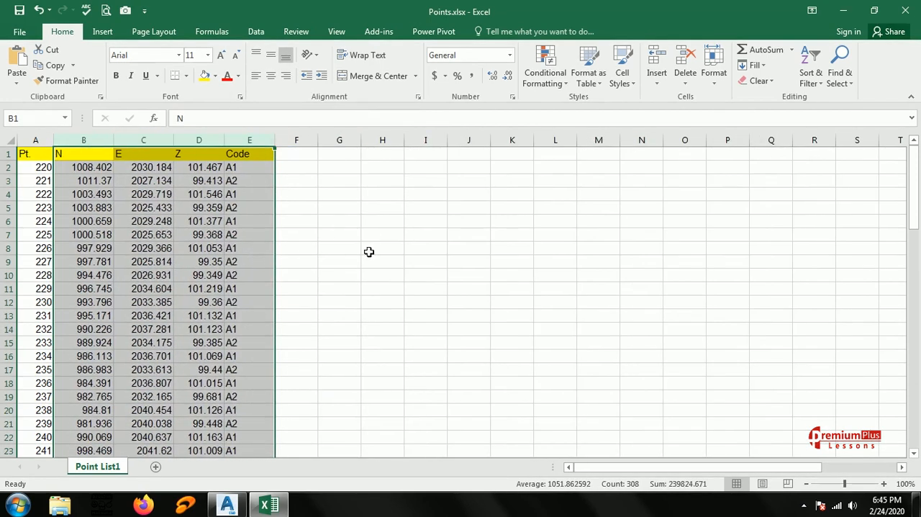
{"action": "left_click", "coordinate": [438, 251]}
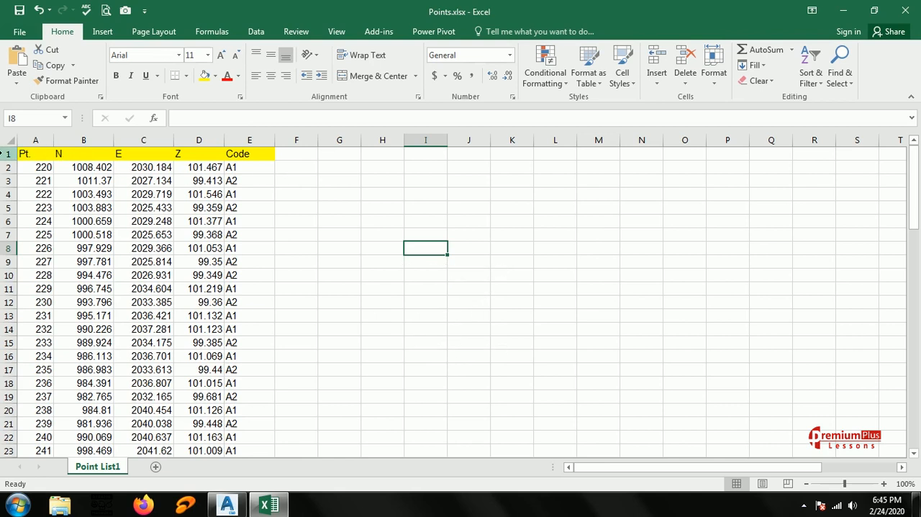
Delete the yellow heading row and check the remaining point rows down the list.
{"action": "left_click", "coordinate": [4, 153]}
{"action": "right_click", "coordinate": [5, 153]}
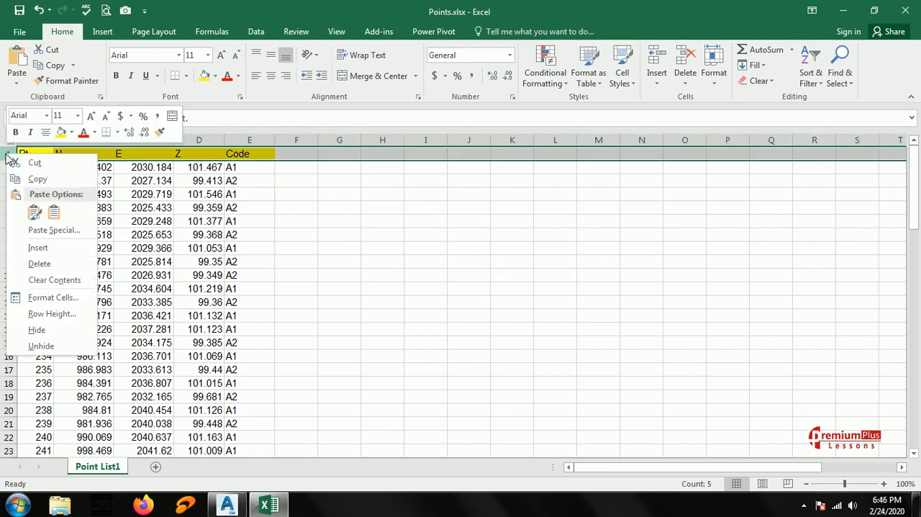
{"action": "left_click", "coordinate": [39, 264]}
{"action": "left_click", "coordinate": [406, 302]}
{"action": "scroll", "coordinate": [356, 287], "scroll_direction": "down", "scroll_amount": 5}
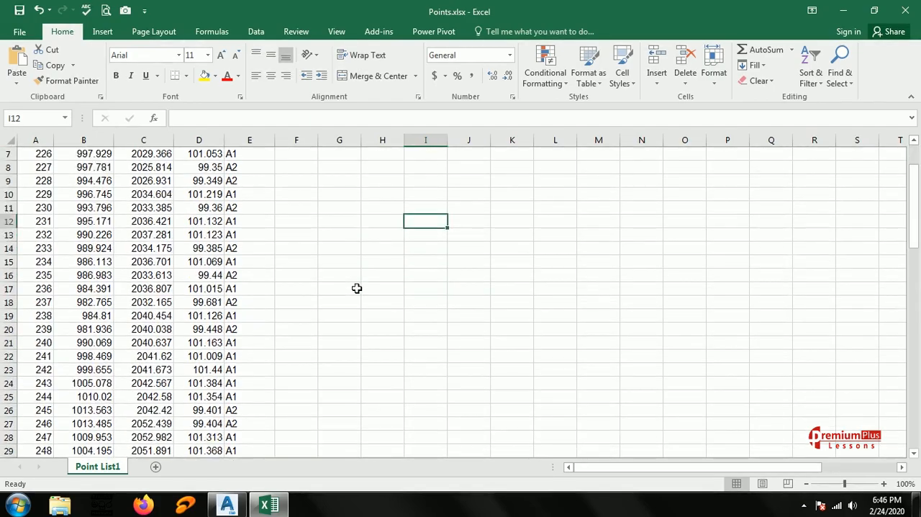
{"action": "scroll", "coordinate": [356, 288], "scroll_direction": "down", "scroll_amount": 13}
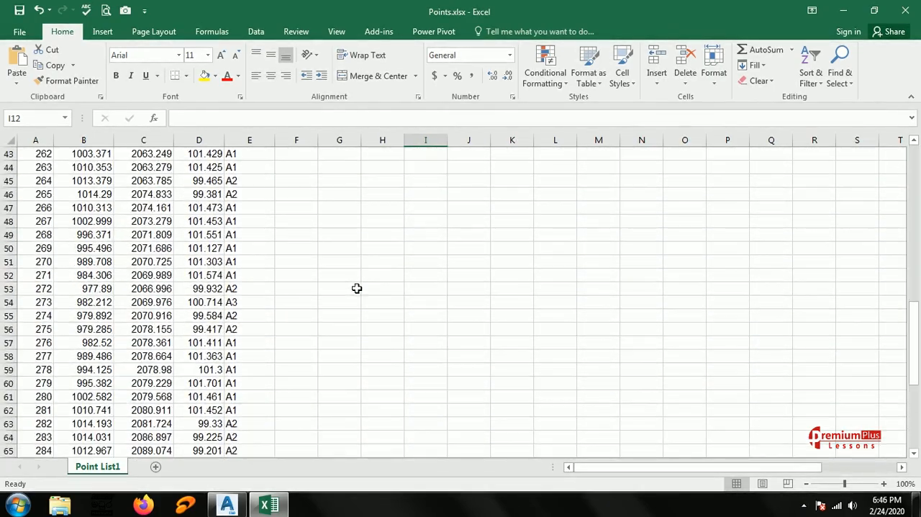
{"action": "scroll", "coordinate": [356, 288], "scroll_direction": "up", "scroll_amount": 18}
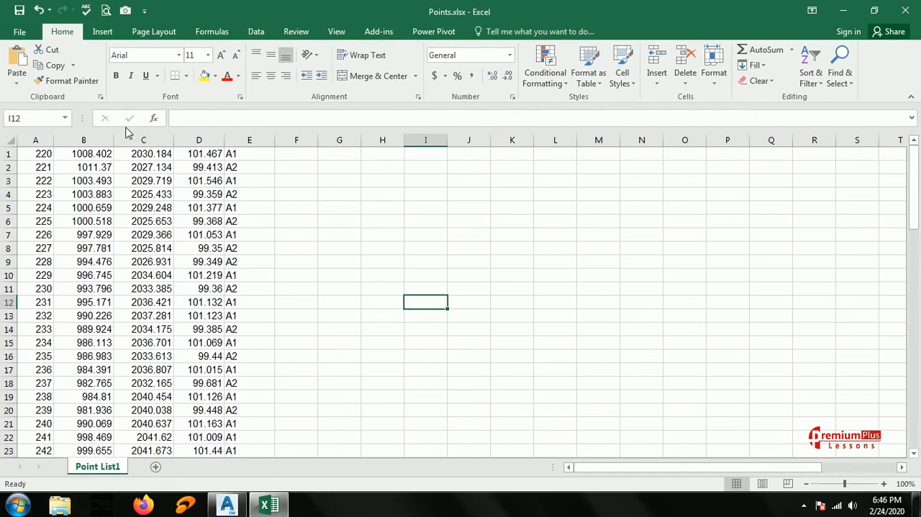
Save the point list to the desktop as Points.csv in CSV (Comma delimited) format, declining the repeated save.
{"action": "left_click", "coordinate": [19, 33]}
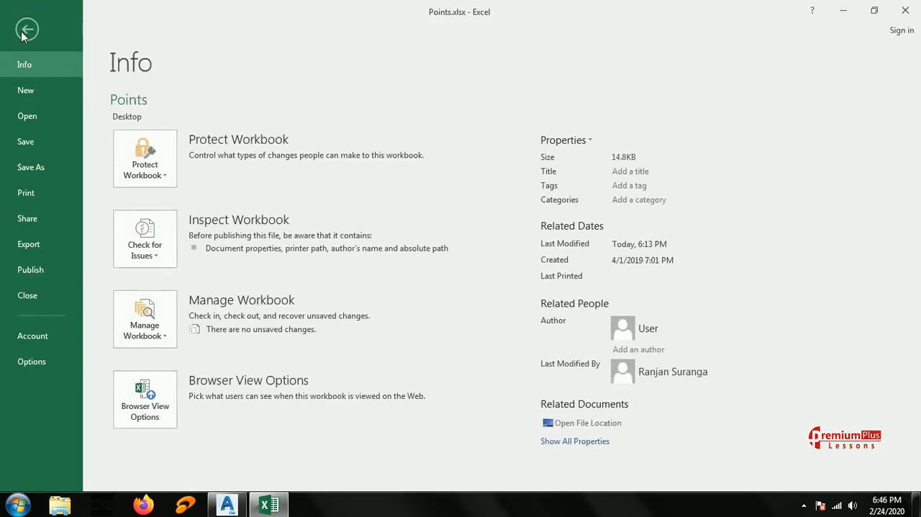
{"action": "left_click", "coordinate": [30, 169]}
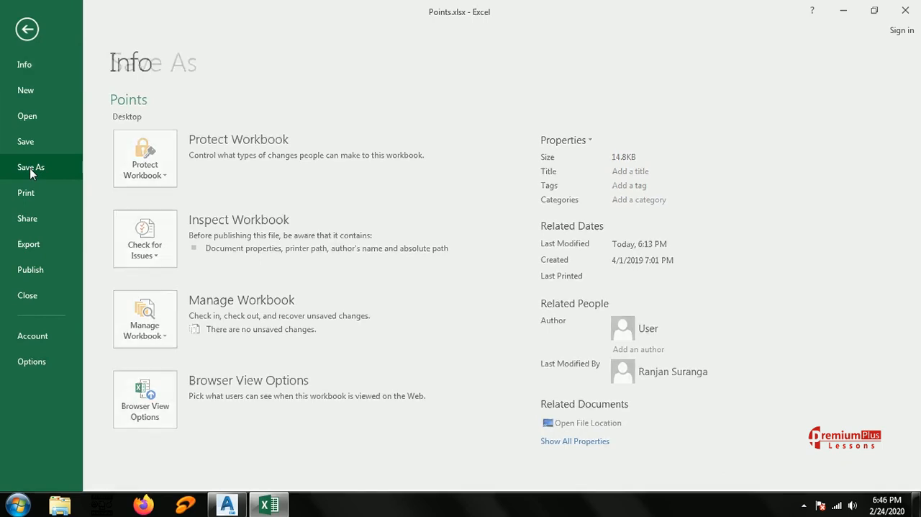
{"action": "left_click", "coordinate": [375, 137]}
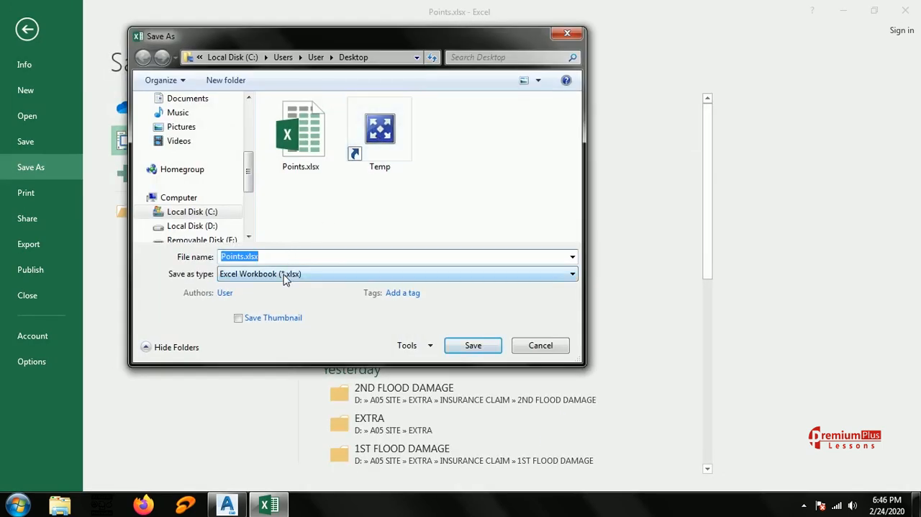
{"action": "left_click", "coordinate": [285, 274]}
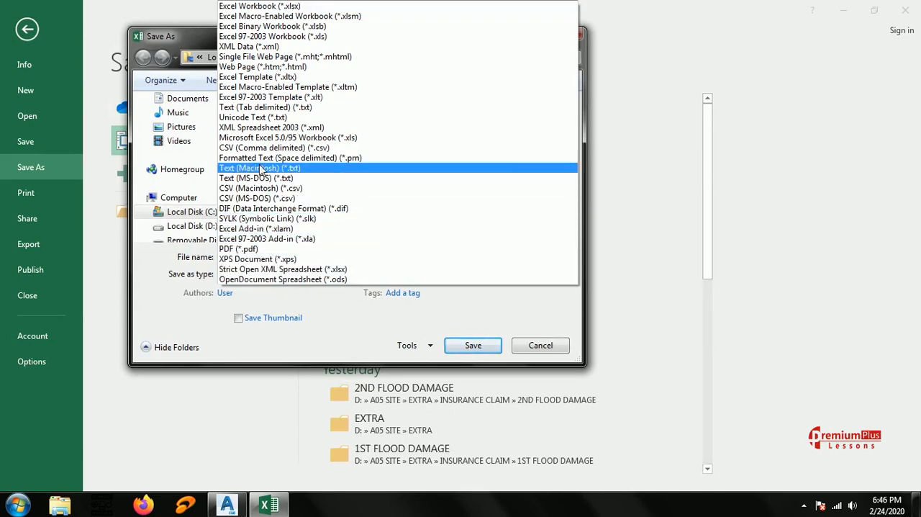
{"action": "left_click", "coordinate": [356, 148]}
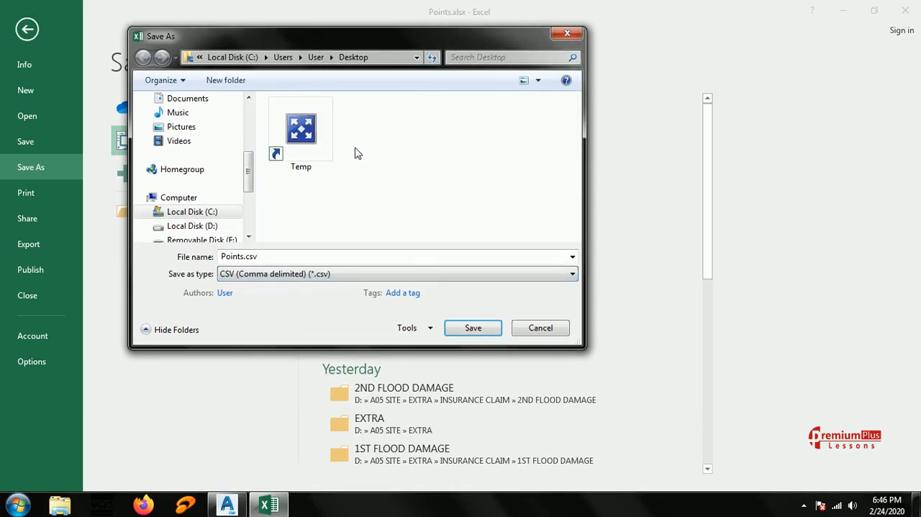
{"action": "left_click", "coordinate": [473, 329]}
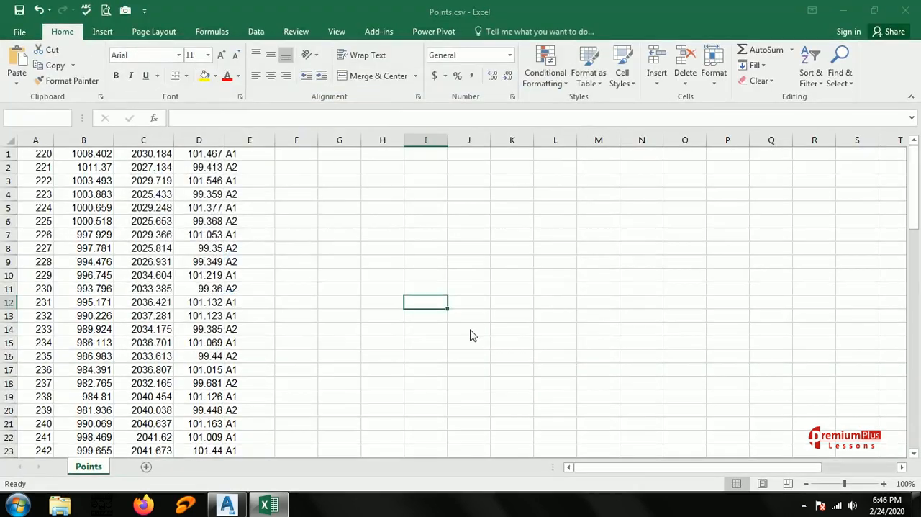
{"action": "left_click", "coordinate": [474, 291]}
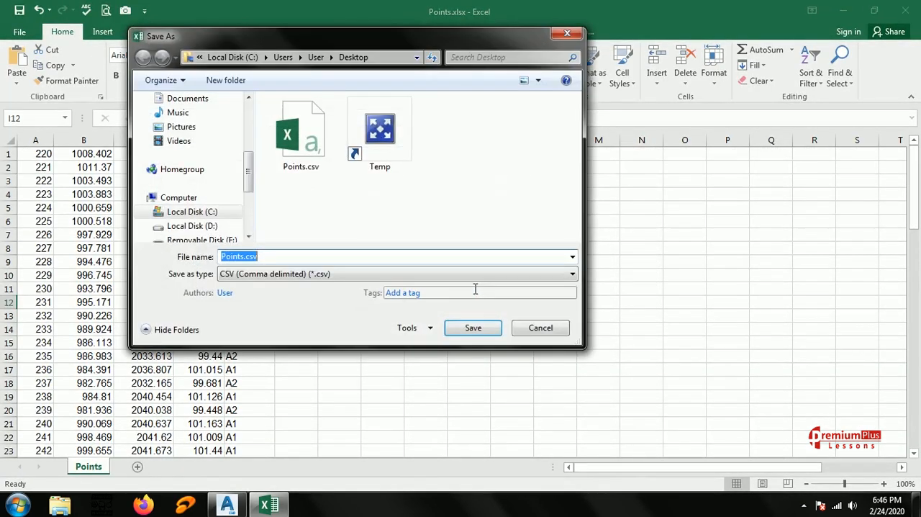
{"action": "left_click", "coordinate": [519, 325]}
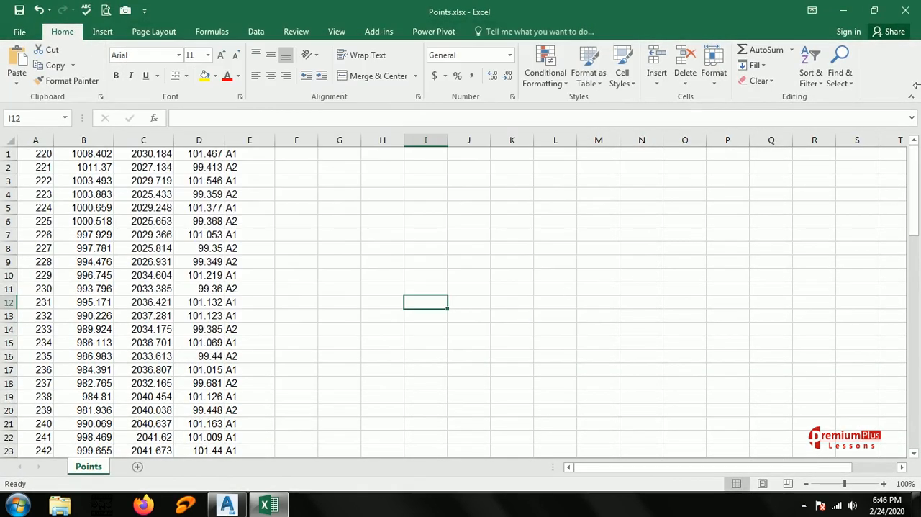
Close the workbook without saving further changes and refresh the desktop.
{"action": "left_click", "coordinate": [905, 11]}
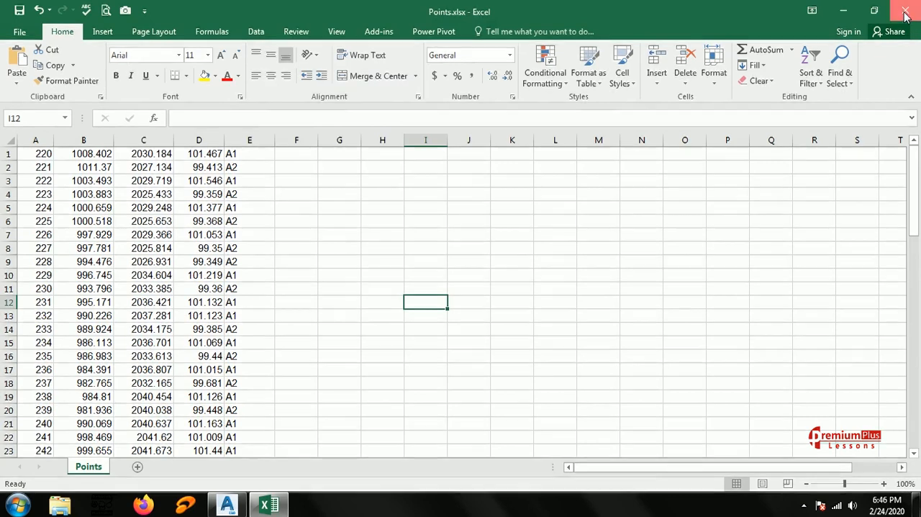
{"action": "left_click", "coordinate": [468, 266]}
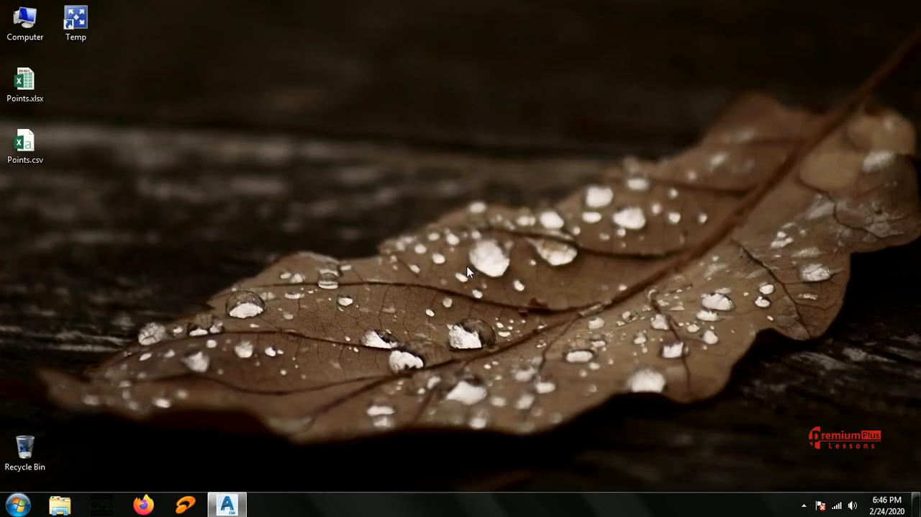
{"action": "right_click", "coordinate": [386, 153]}
{"action": "left_click", "coordinate": [408, 191]}
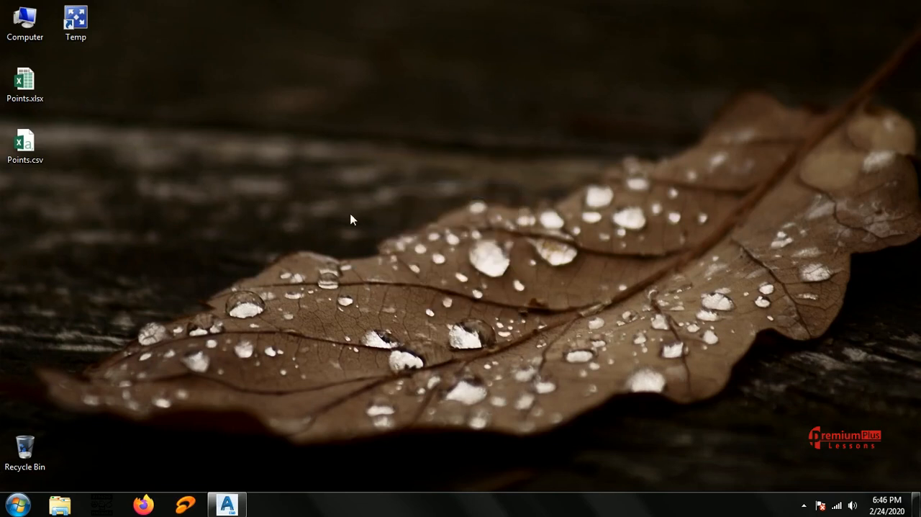
Switch to AutoCAD Civil 3D and start a new drawing.
{"action": "left_click", "coordinate": [227, 505]}
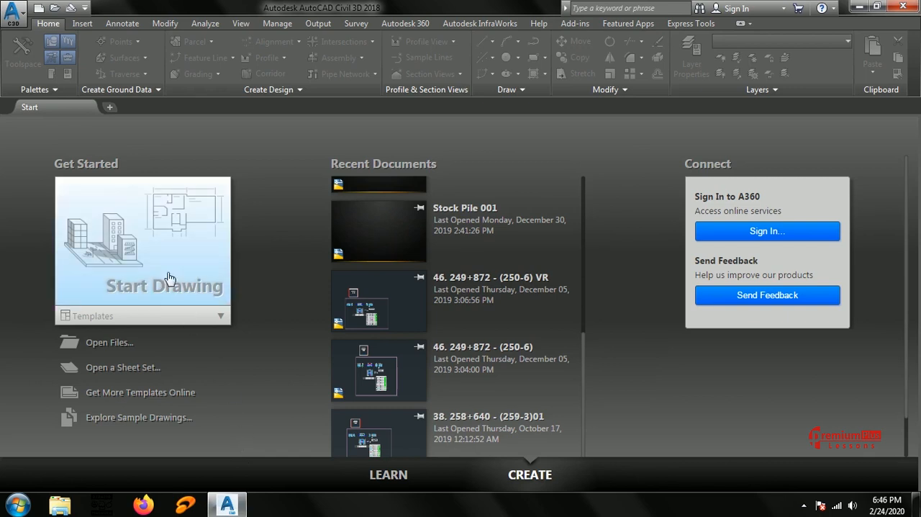
{"action": "left_click", "coordinate": [145, 229]}
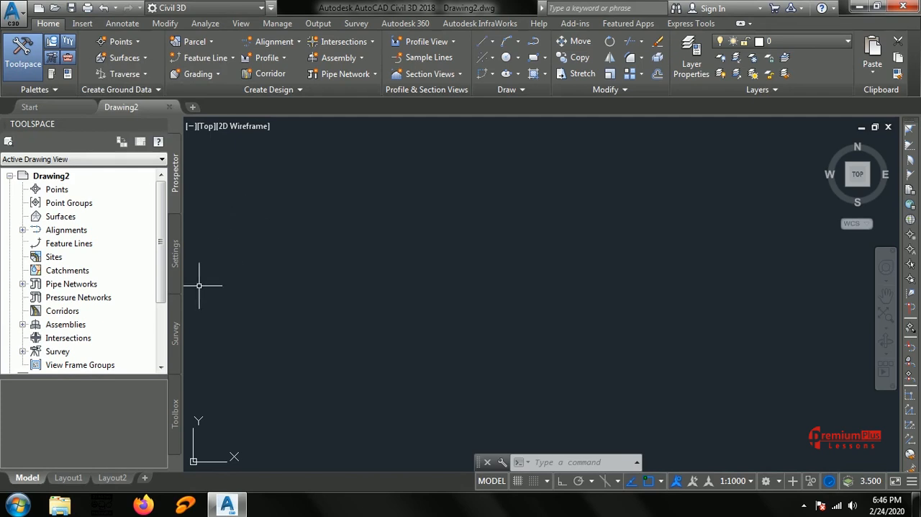
Create a new local survey database named Network.
{"action": "left_click", "coordinate": [174, 337]}
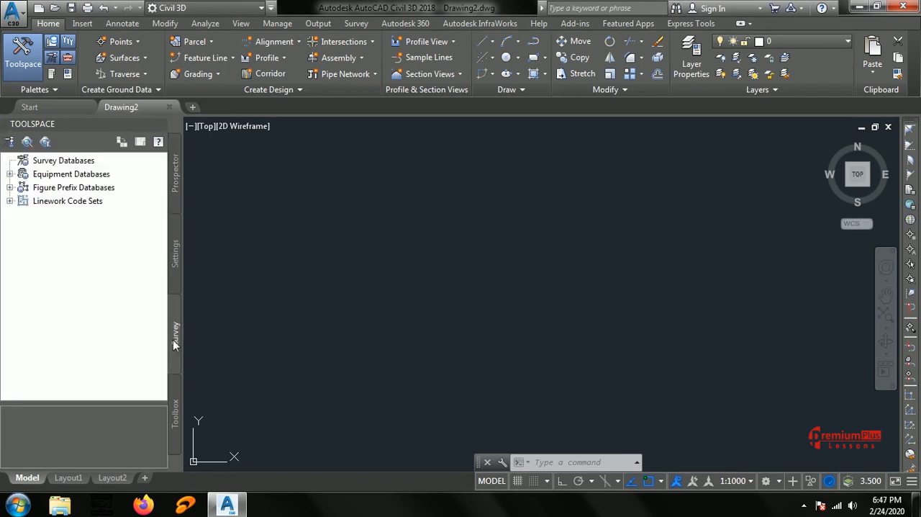
{"action": "left_click", "coordinate": [53, 166]}
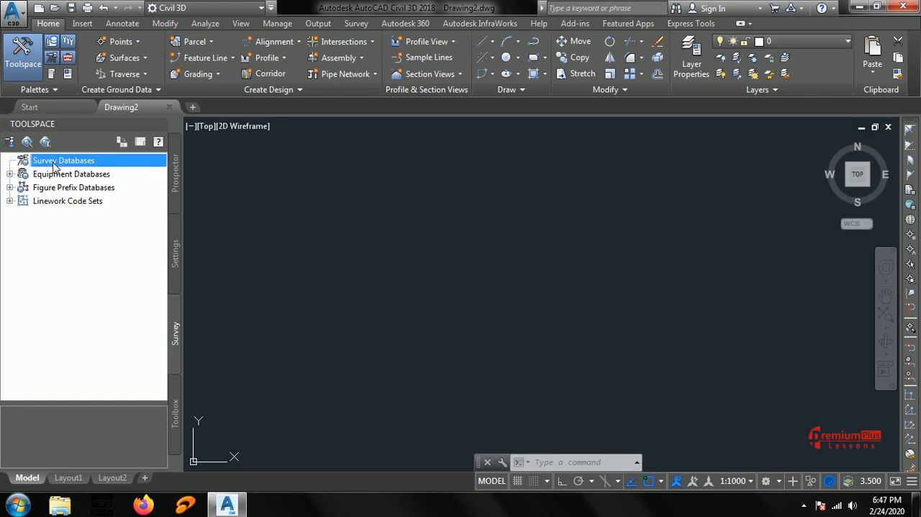
{"action": "right_click", "coordinate": [54, 166]}
{"action": "left_click", "coordinate": [85, 173]}
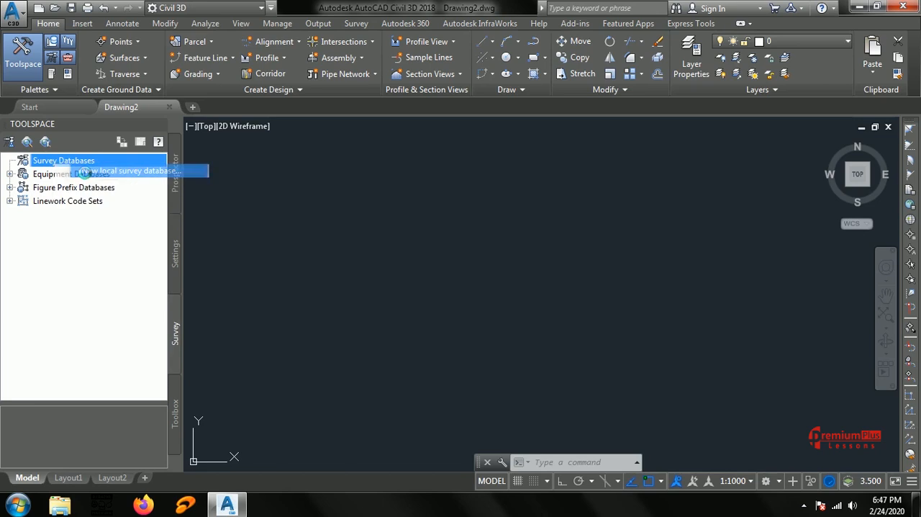
{"action": "type", "text": "Network"}
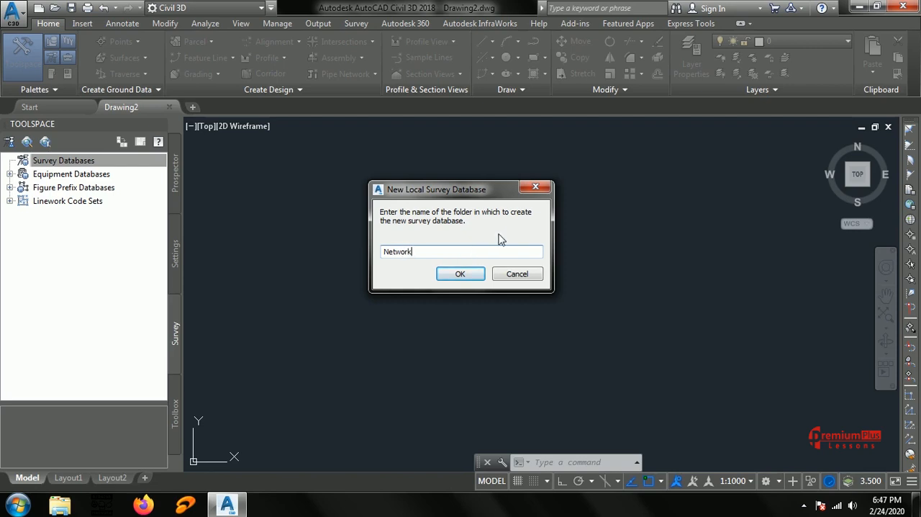
{"action": "left_click", "coordinate": [454, 278]}
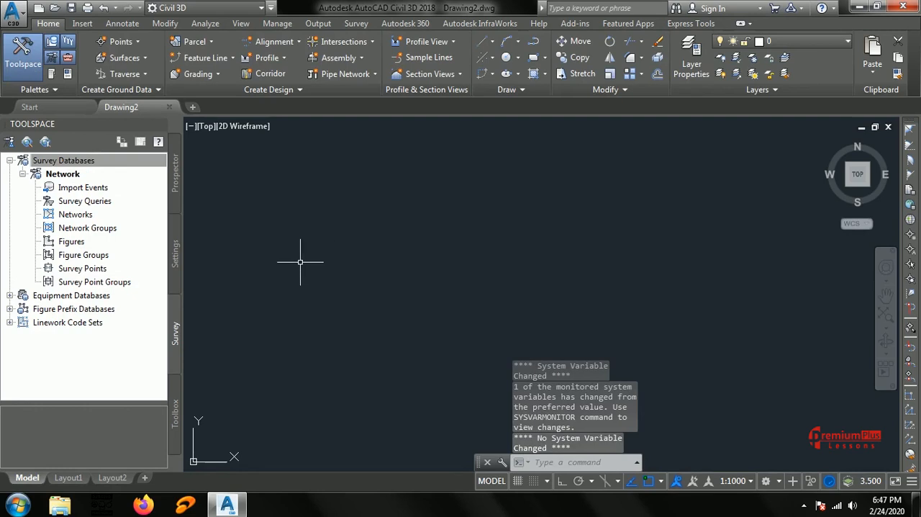
Look through the Network survey database's collections, from Networks and Figures to Survey Points and Survey Point Groups.
{"action": "left_click", "coordinate": [70, 176]}
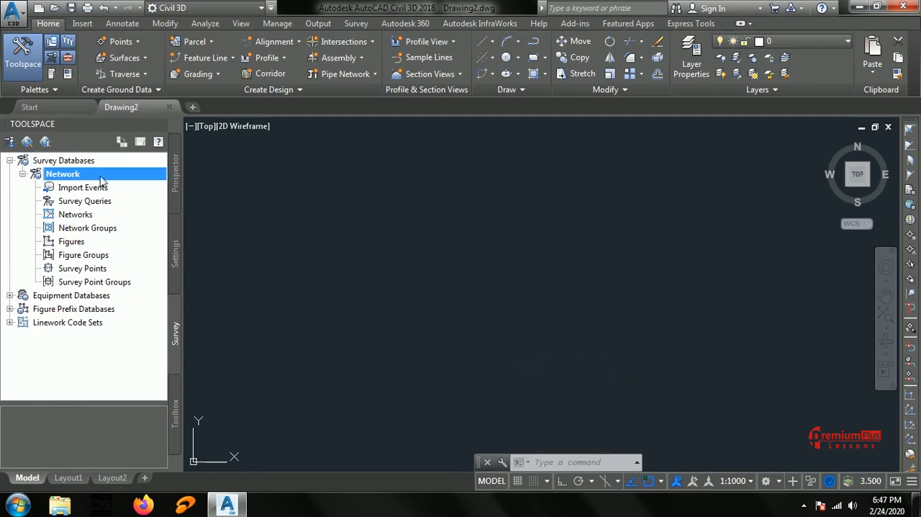
{"action": "left_click", "coordinate": [81, 216]}
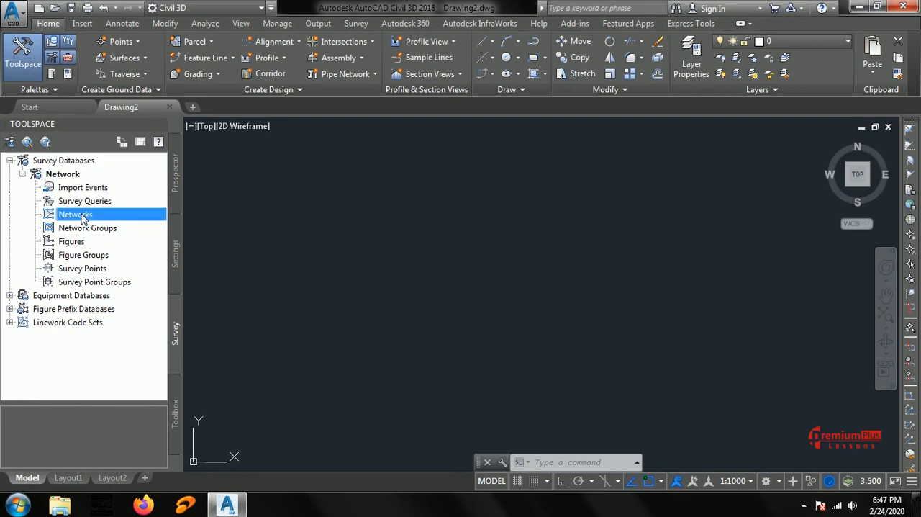
{"action": "left_click", "coordinate": [83, 228]}
{"action": "left_click", "coordinate": [77, 242]}
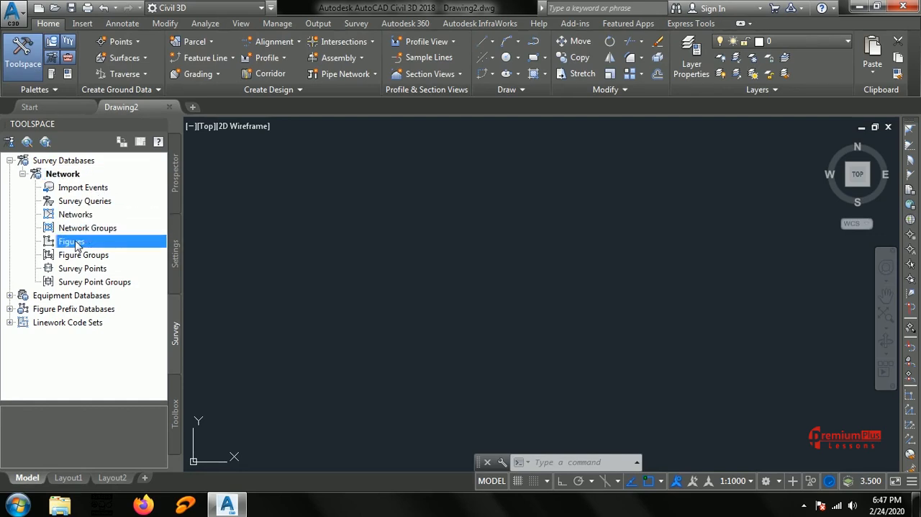
{"action": "left_click", "coordinate": [76, 256]}
{"action": "left_click", "coordinate": [86, 269]}
{"action": "left_click", "coordinate": [98, 281]}
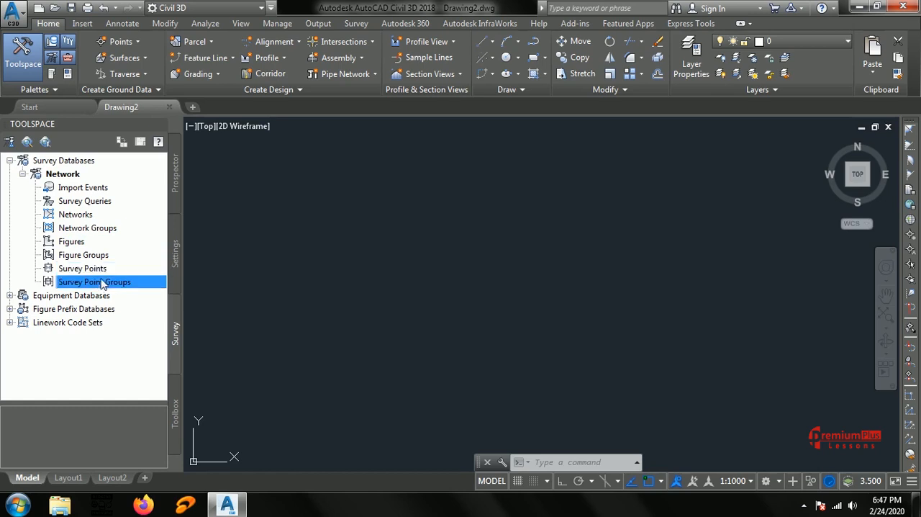
Start a point file import into the Network survey database, choosing Points.csv from the Desktop as the source.
{"action": "right_click", "coordinate": [69, 175]}
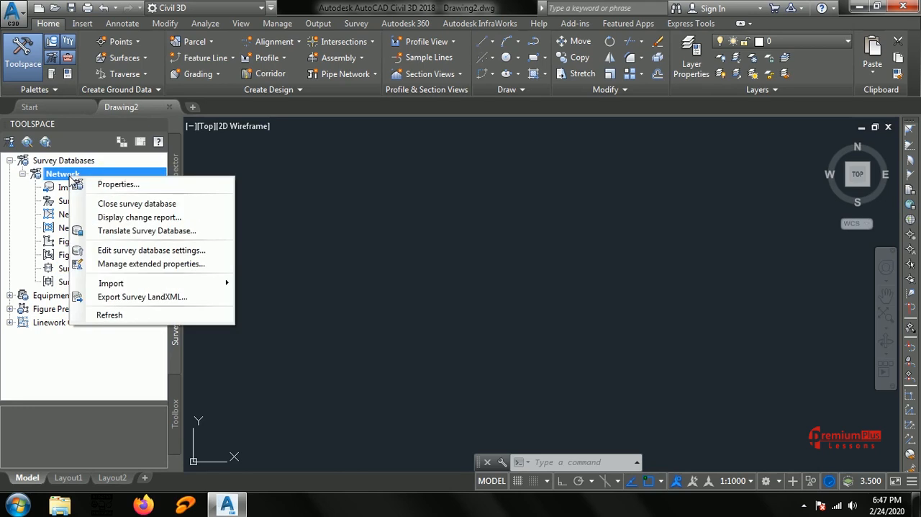
{"action": "mouse_move", "coordinate": [113, 287]}
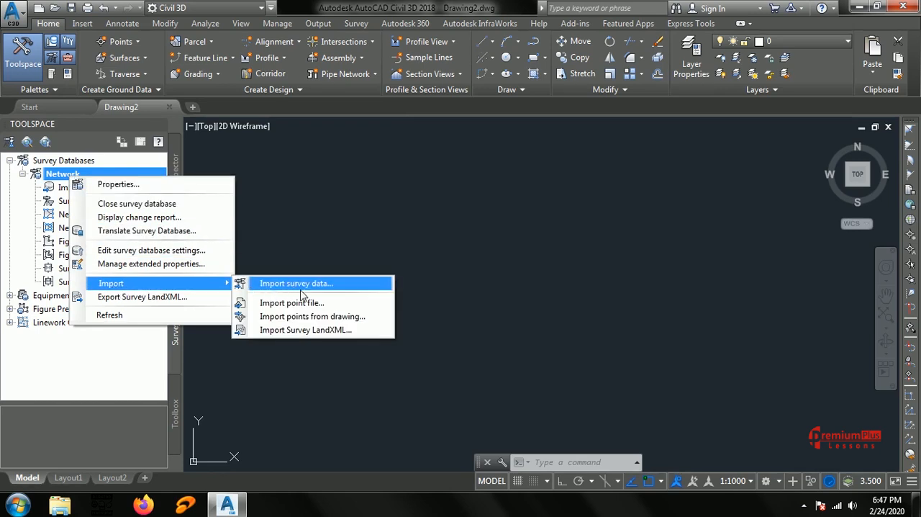
{"action": "left_click", "coordinate": [365, 304]}
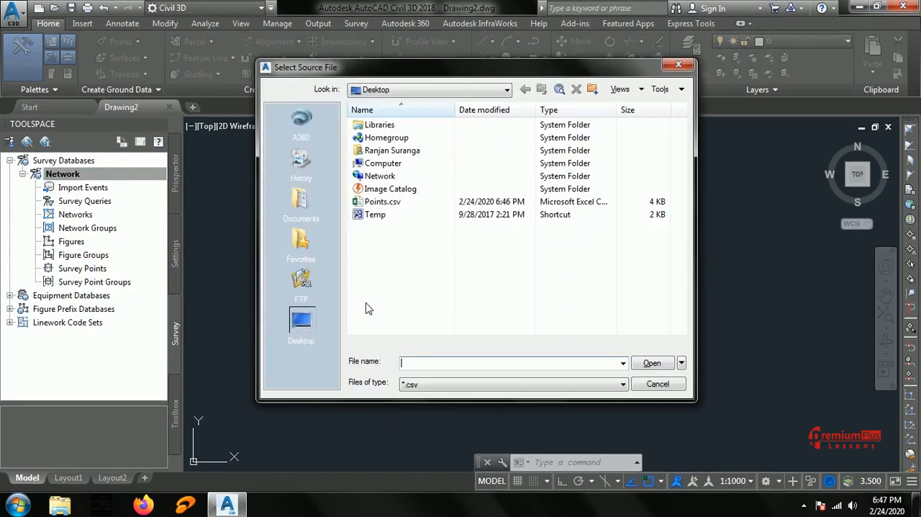
{"action": "left_click", "coordinate": [303, 327]}
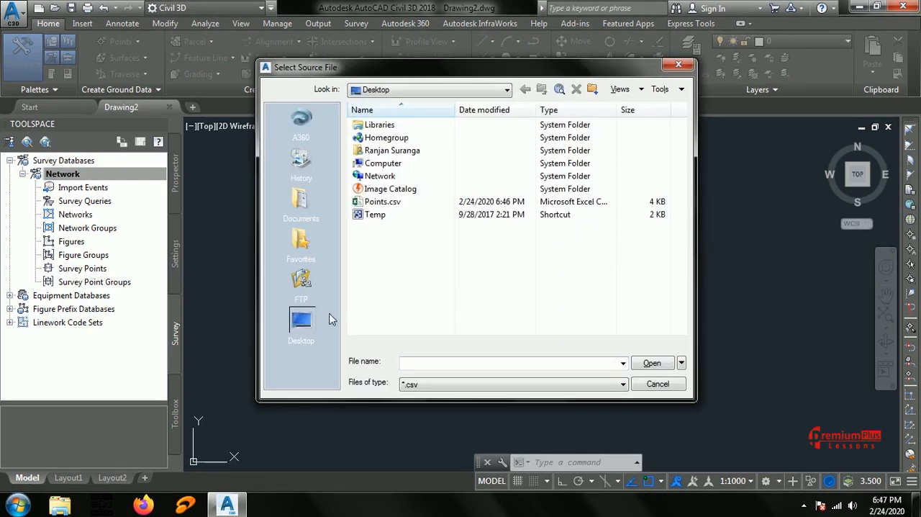
{"action": "left_click", "coordinate": [380, 204]}
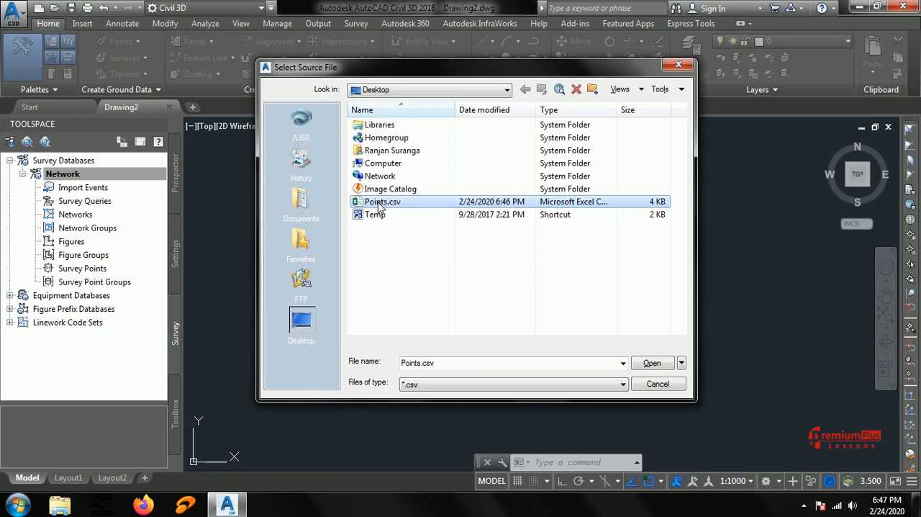
{"action": "left_click", "coordinate": [647, 364]}
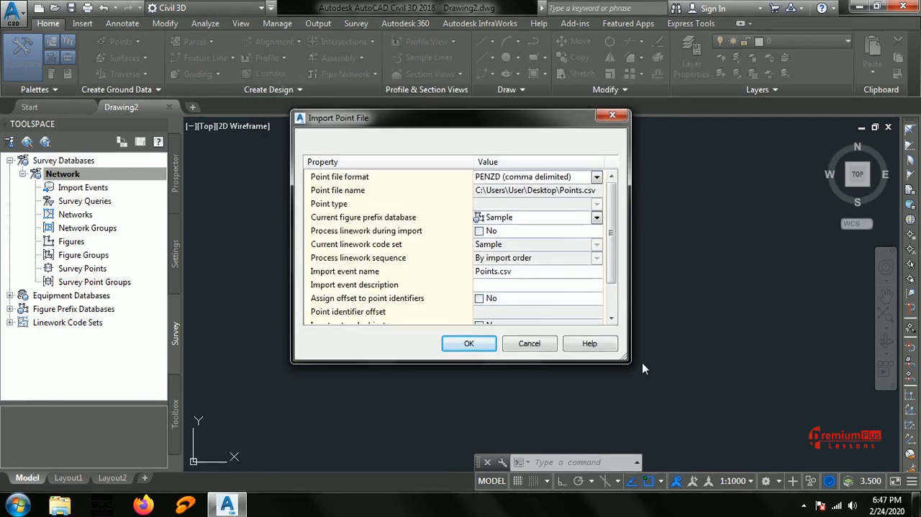
Set the point file format to PENZD (comma delimited) and run the import with the remaining default options.
{"action": "left_click_drag", "start_coordinate": [493, 123], "coordinate": [493, 154]}
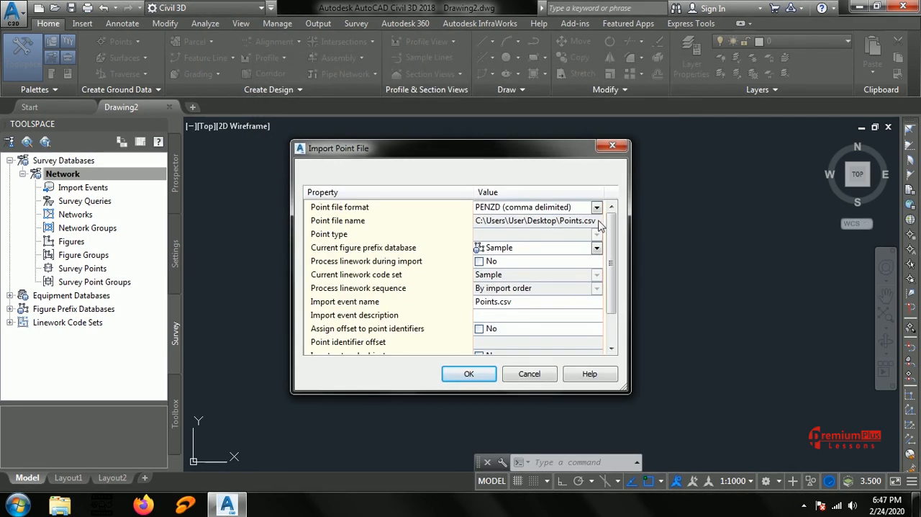
{"action": "left_click", "coordinate": [596, 208]}
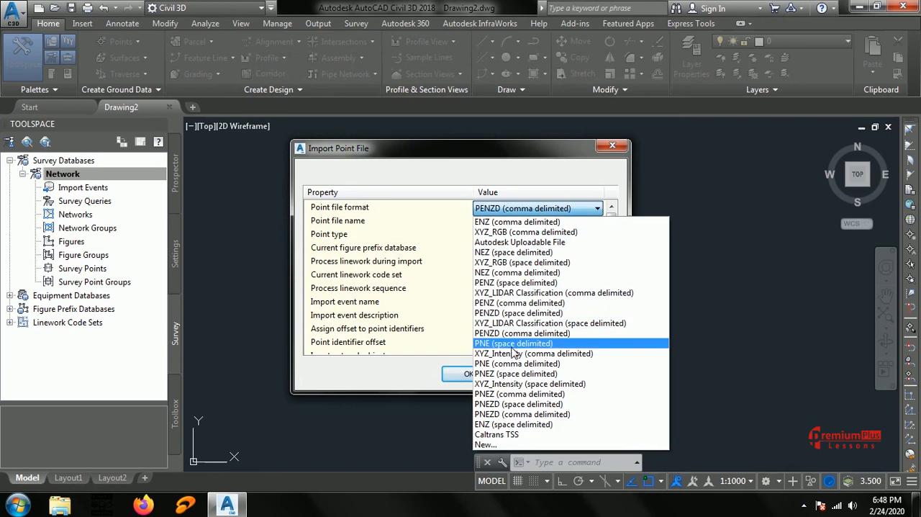
{"action": "left_click", "coordinate": [633, 335]}
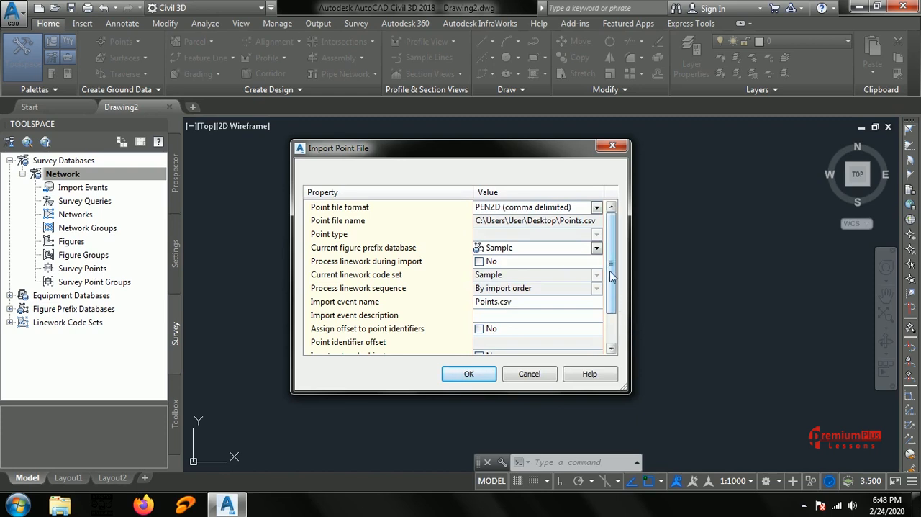
{"action": "left_click_drag", "start_coordinate": [611, 258], "coordinate": [620, 318]}
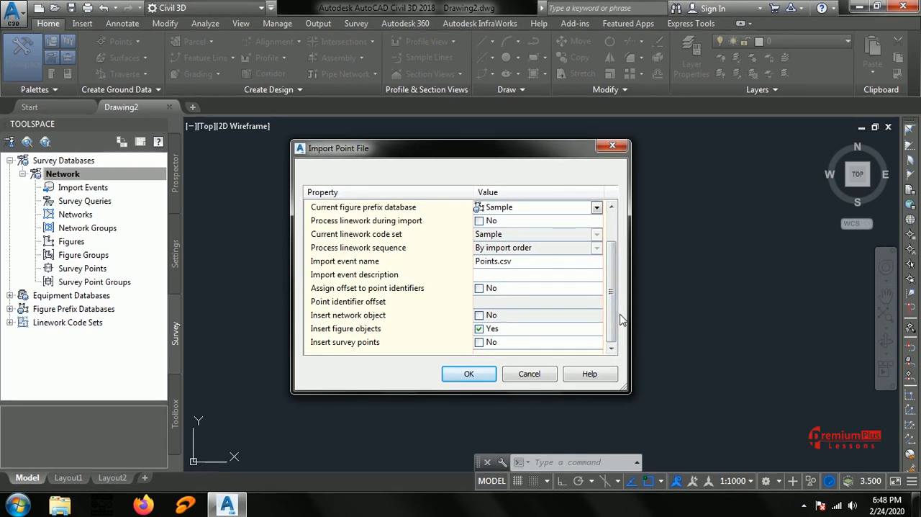
{"action": "left_click", "coordinate": [467, 374]}
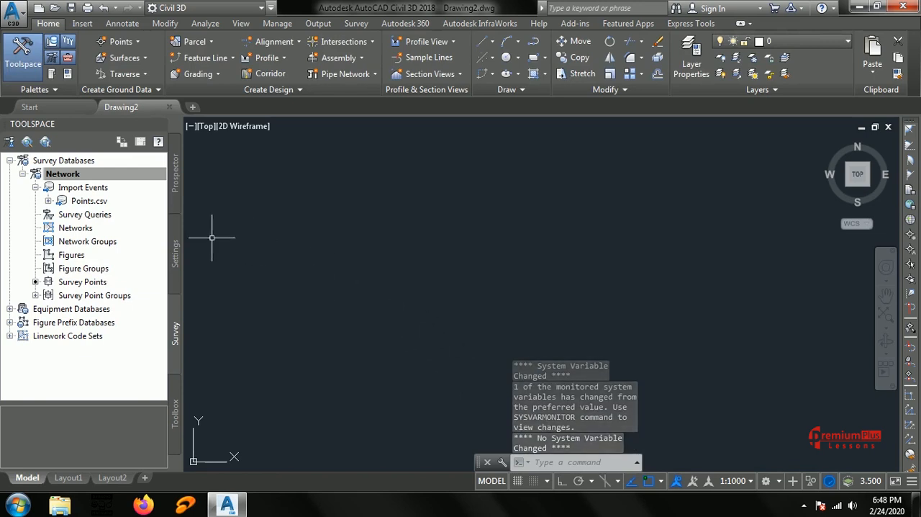
Expand the Points.csv import event and insert its points into the drawing.
{"action": "left_click", "coordinate": [69, 204]}
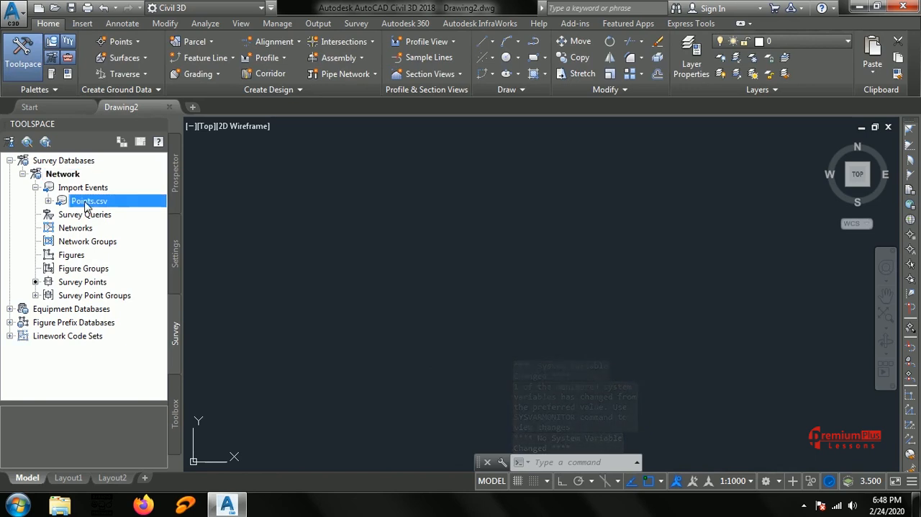
{"action": "left_click", "coordinate": [48, 201]}
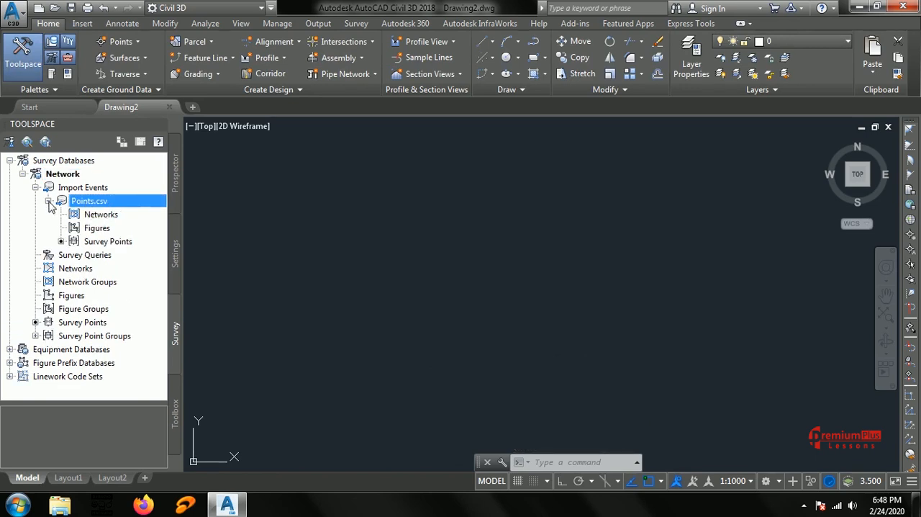
{"action": "right_click", "coordinate": [108, 203]}
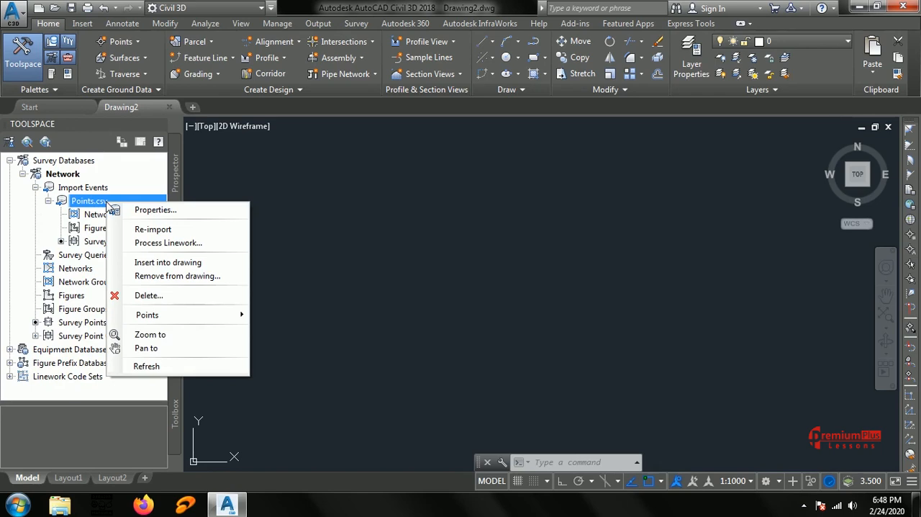
{"action": "mouse_move", "coordinate": [147, 319]}
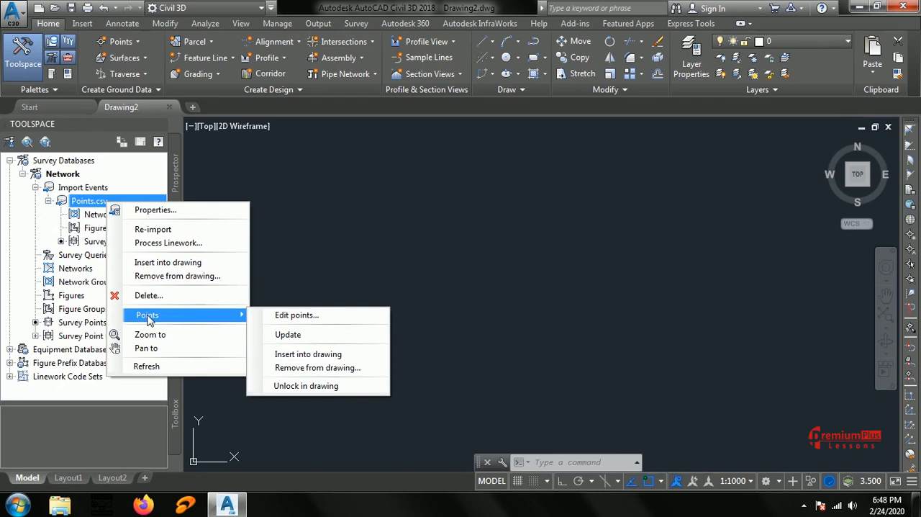
{"action": "left_click", "coordinate": [325, 358]}
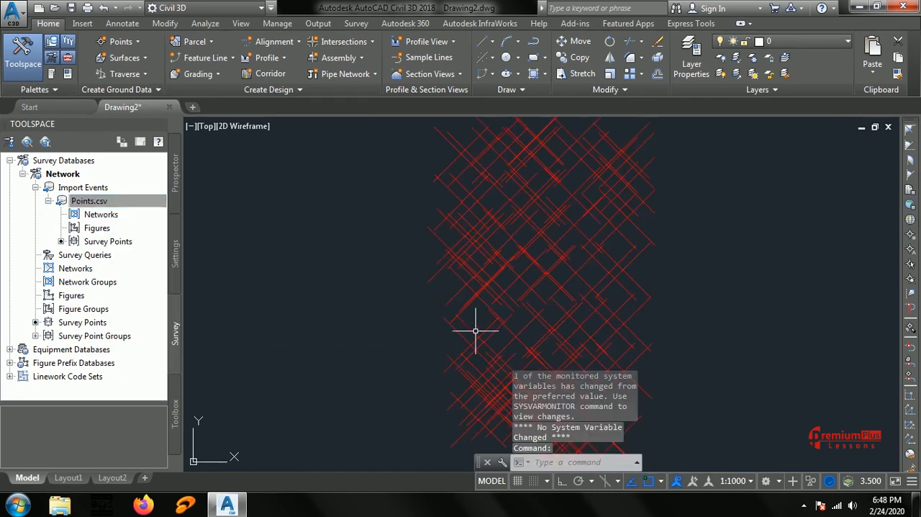
Set the drawing's annotation scale to 1:100 for the inserted survey points.
{"action": "scroll", "coordinate": [615, 236], "scroll_direction": "down", "scroll_amount": 3}
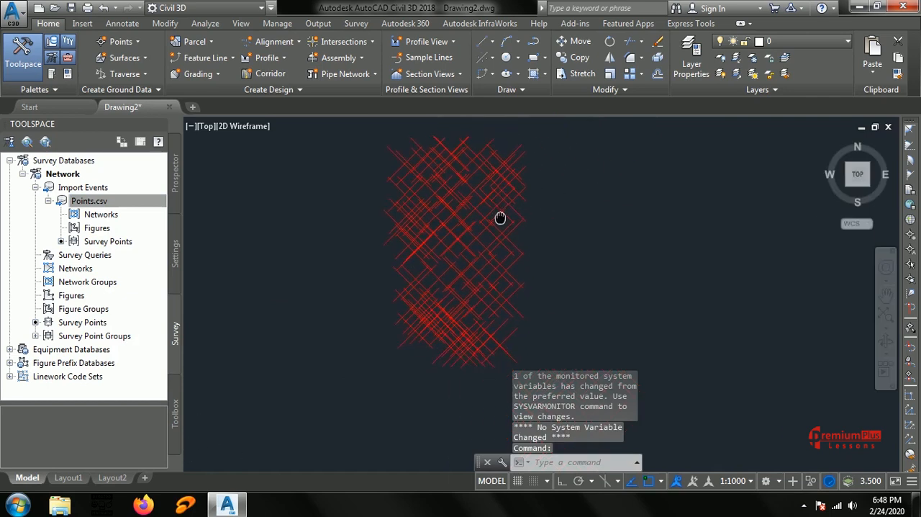
{"action": "left_click", "coordinate": [734, 480]}
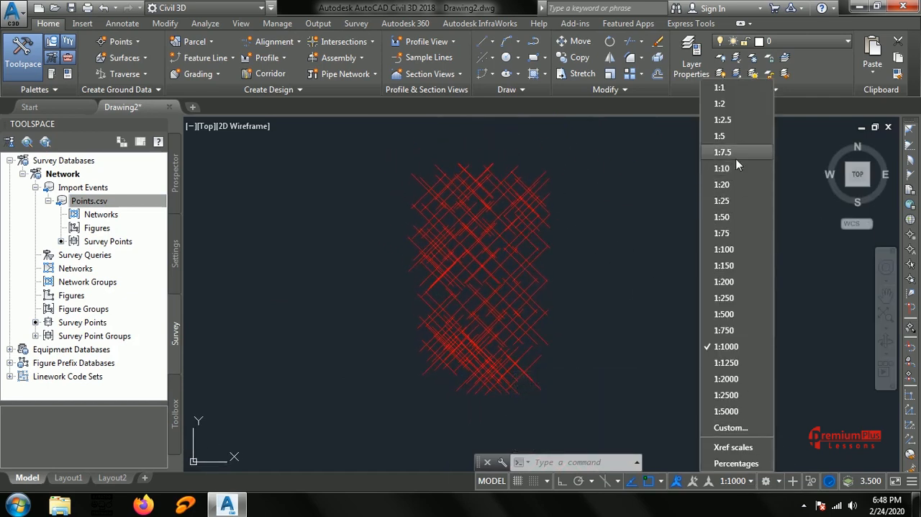
{"action": "left_click", "coordinate": [723, 249]}
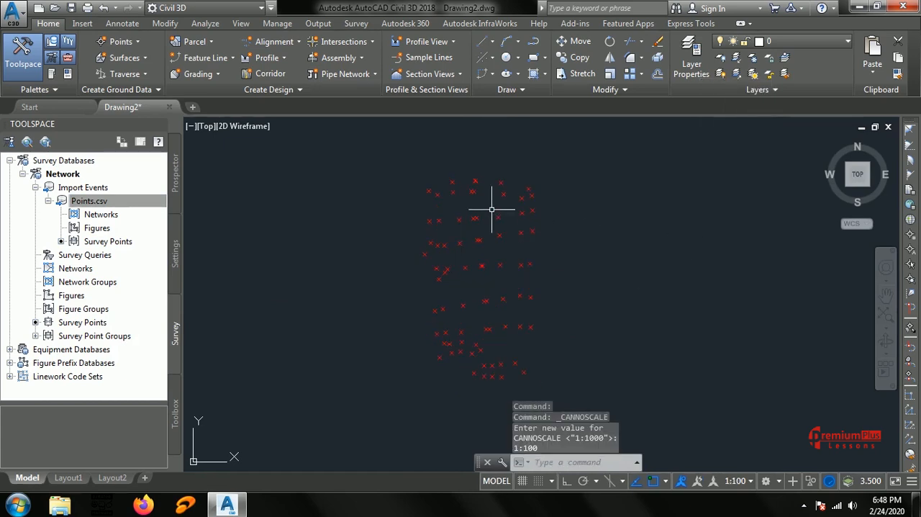
{"action": "scroll", "coordinate": [626, 246], "scroll_direction": "down", "scroll_amount": 2}
{"action": "mouse_move", "coordinate": [633, 253]}
{"action": "middle_mouse_down"}
{"action": "mouse_move", "coordinate": [525, 256]}
{"action": "mouse_move", "coordinate": [547, 257]}
{"action": "middle_mouse_up"}
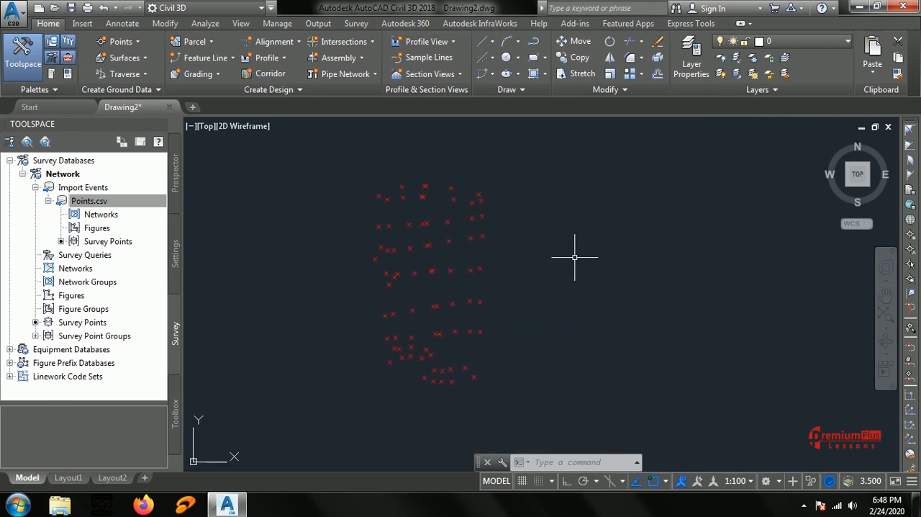